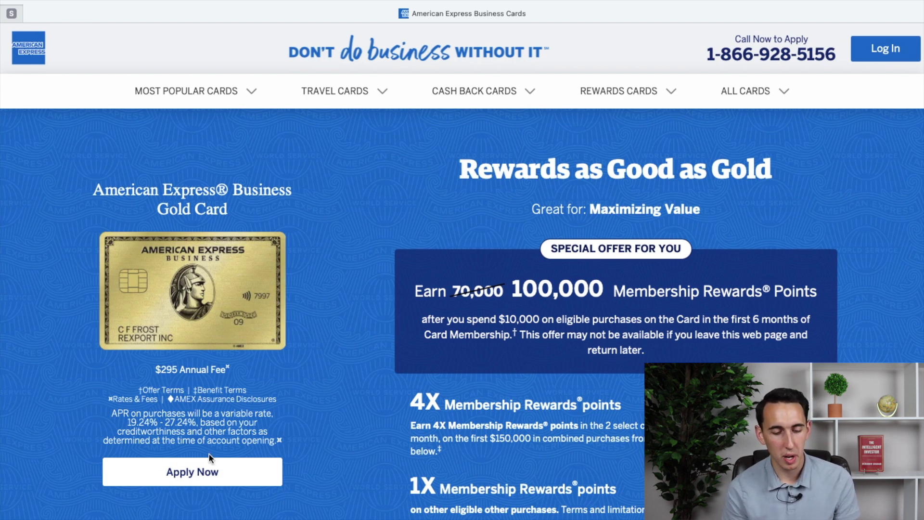
Open the application for the American Express Business Gold Card and review its special welcome offer
click(206, 481)
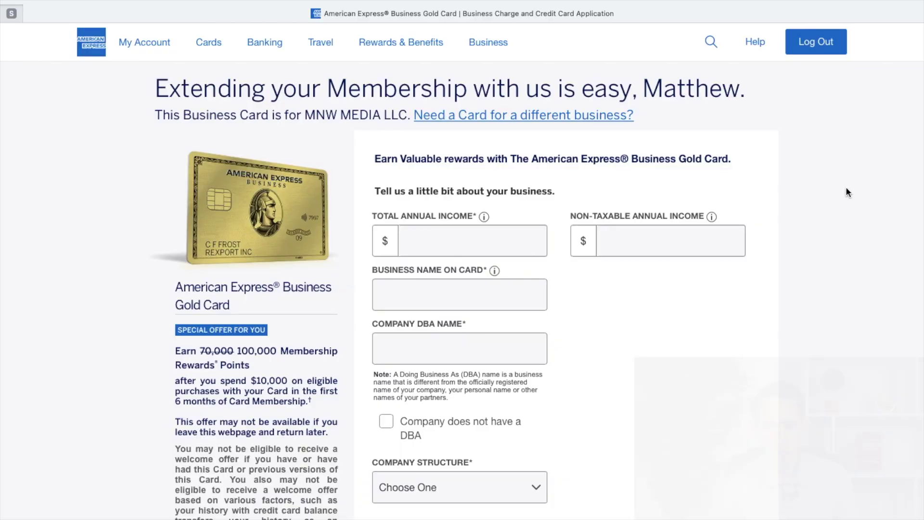
scroll(847, 193, down, 3)
scroll(847, 193, up, 2)
scroll(846, 189, up, 1)
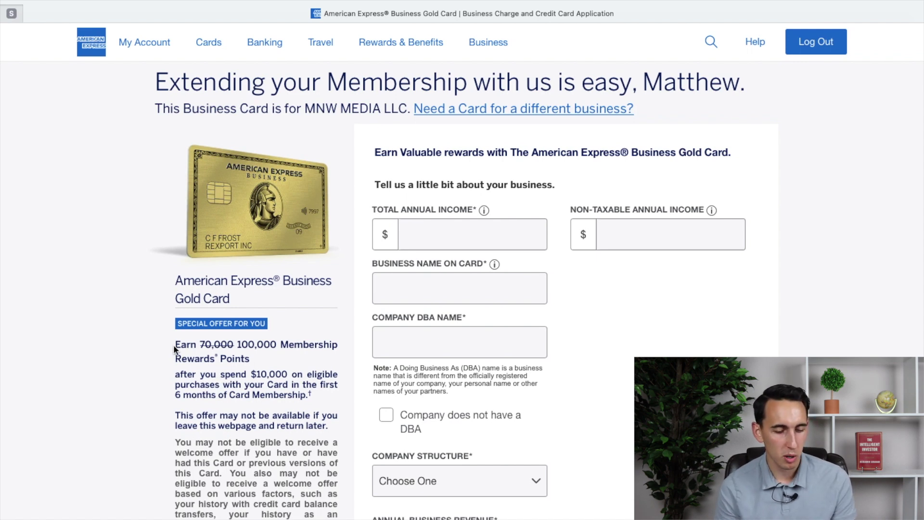
drag(174, 349, 239, 344)
click(239, 345)
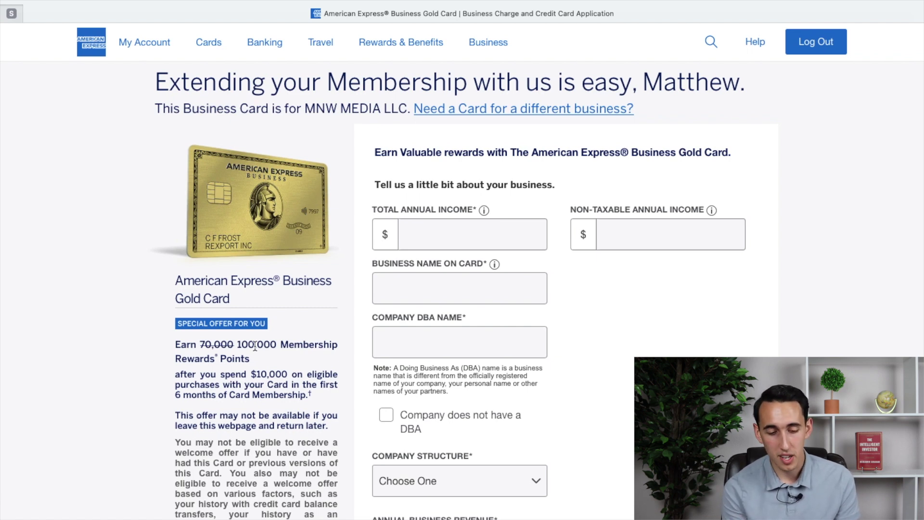
Read and close the help notes for the Business Name on Card and Total Annual Income fields
scroll(560, 287, down, 1)
scroll(560, 288, down, 3)
click(494, 200)
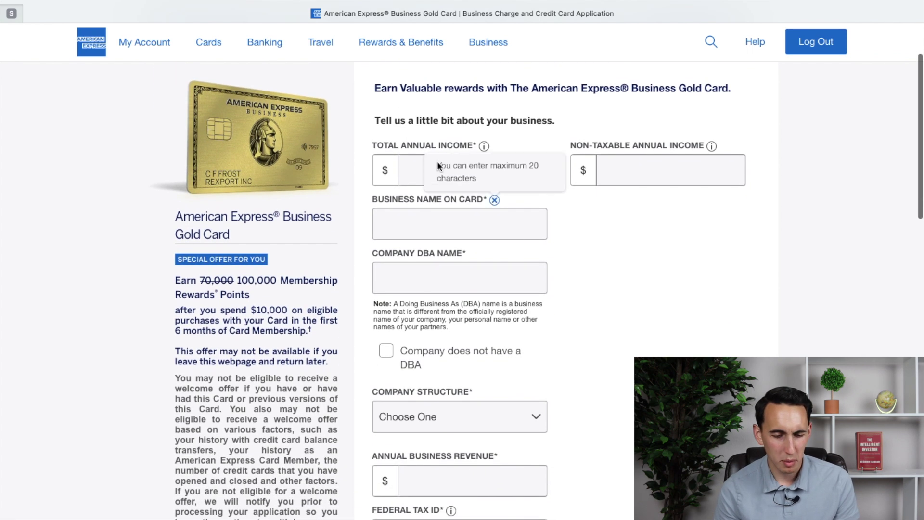
click(493, 200)
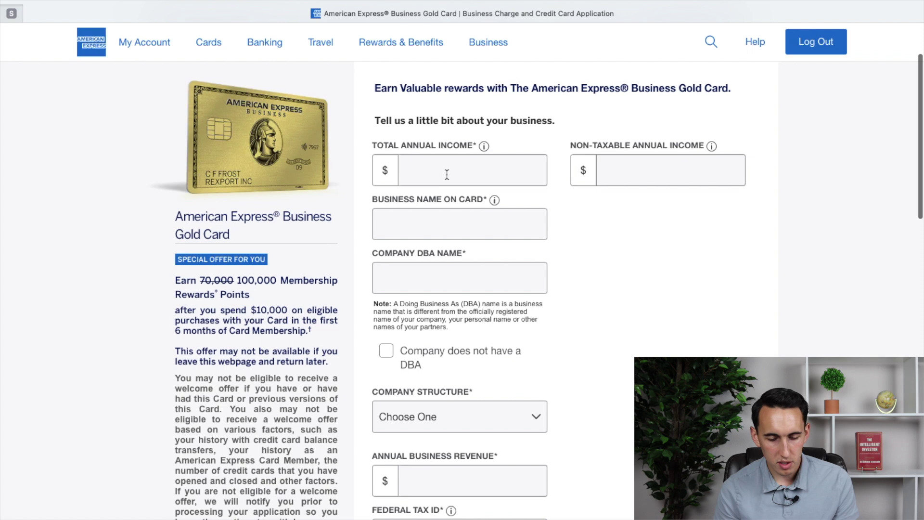
scroll(446, 174, down, 2)
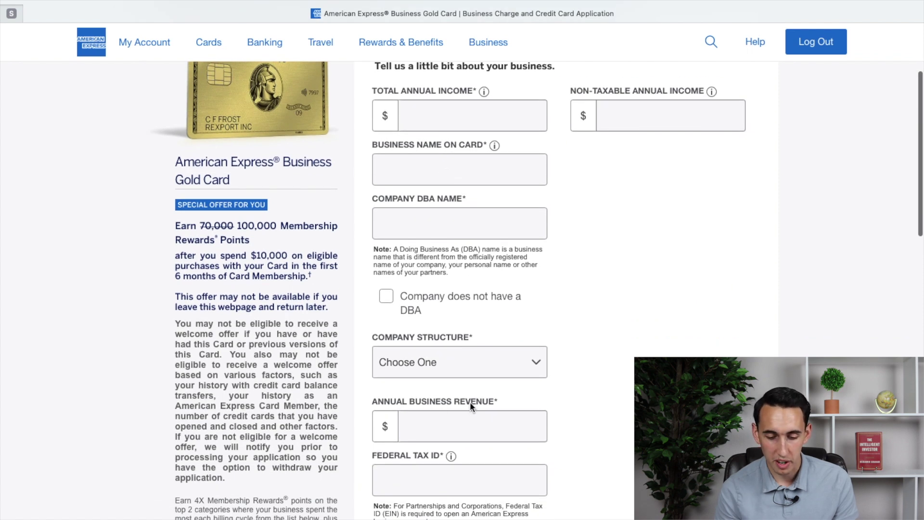
scroll(470, 406, up, 1)
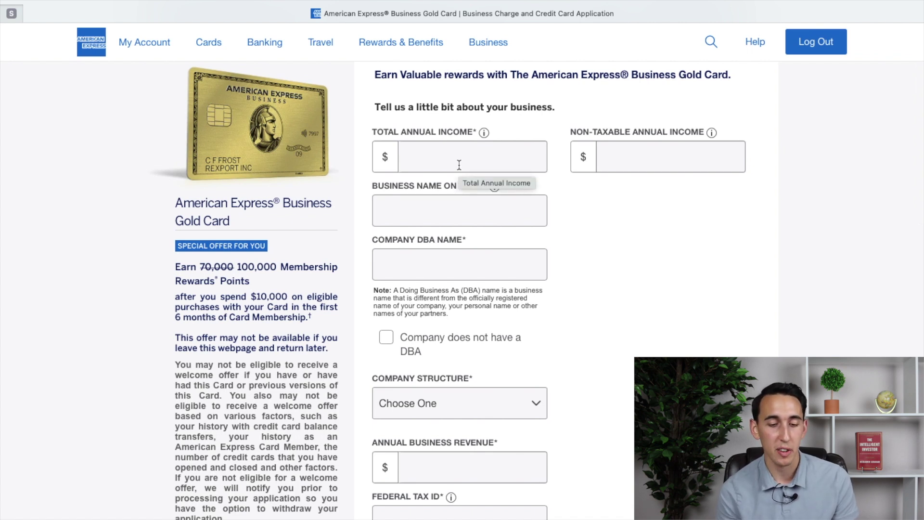
click(484, 132)
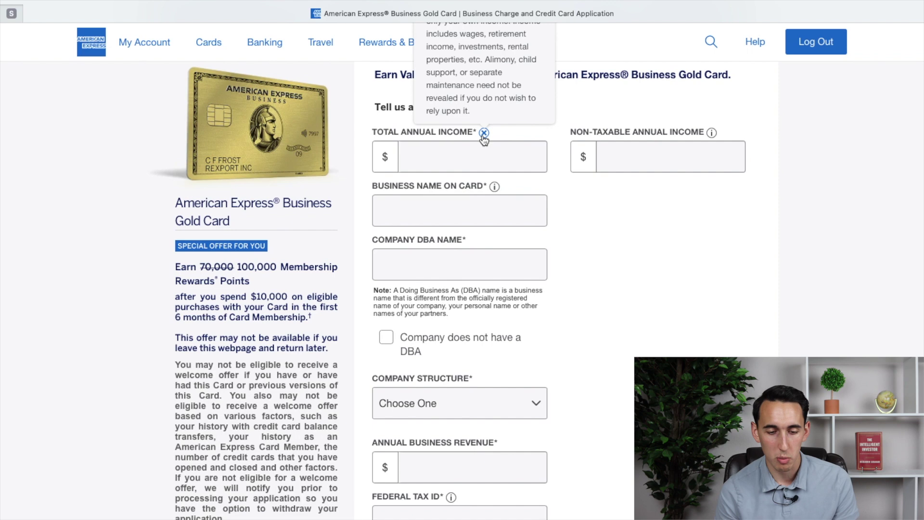
scroll(483, 138, up, 2)
scroll(482, 144, up, 1)
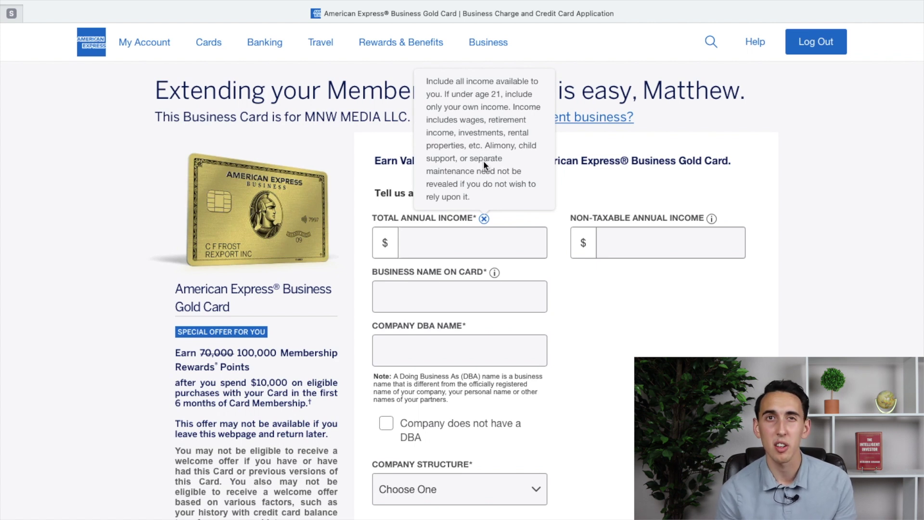
click(483, 218)
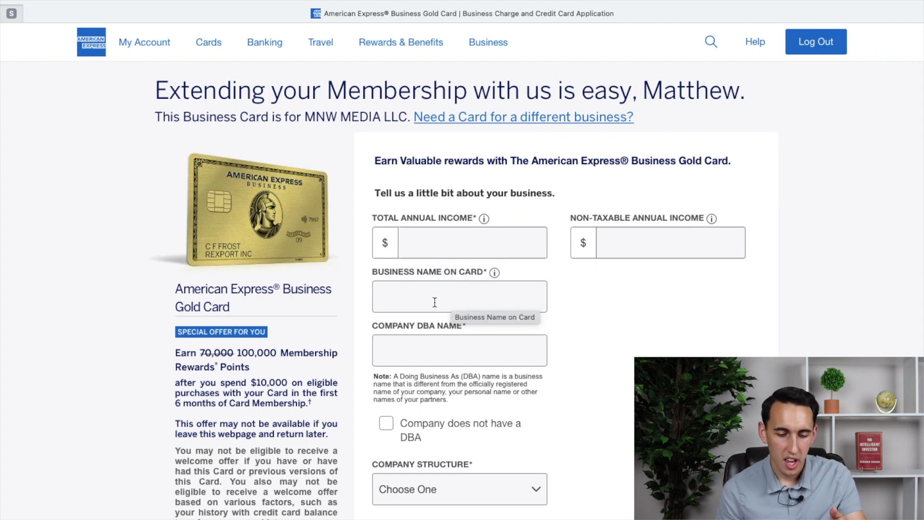
Set the company structure to Corporation and mark the company as not having a DBA
scroll(434, 302, down, 1)
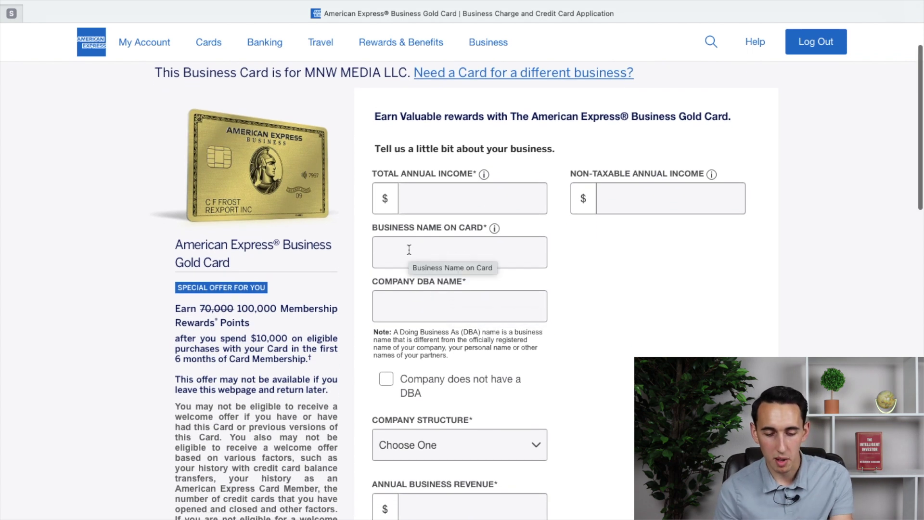
scroll(408, 256, down, 1)
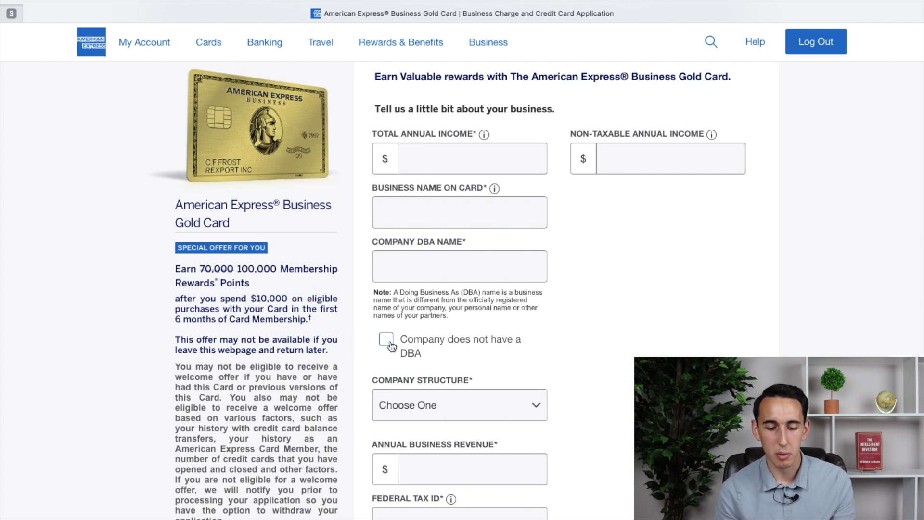
scroll(492, 343, down, 2)
scroll(492, 342, down, 1)
click(519, 348)
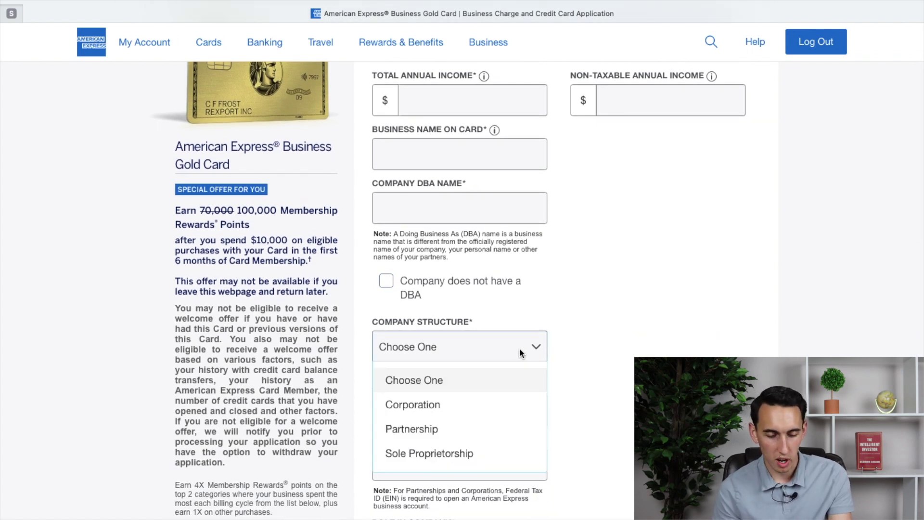
scroll(605, 343, down, 3)
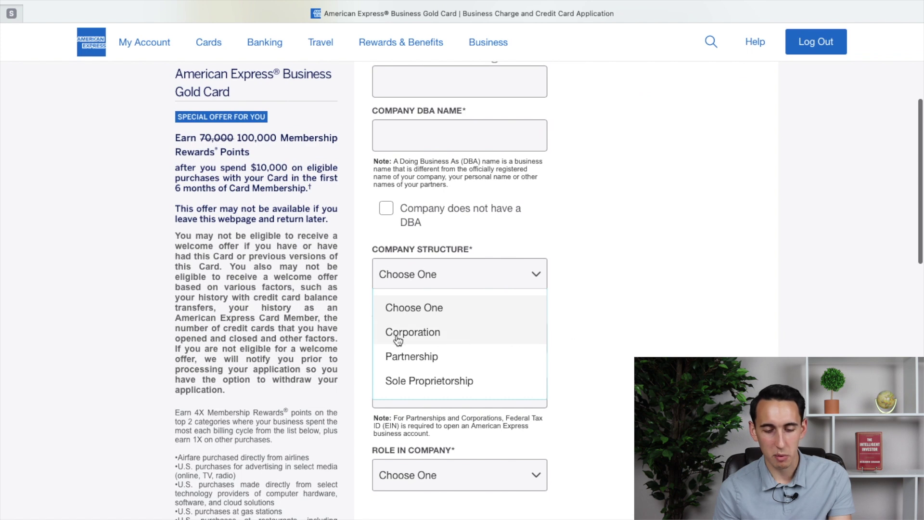
click(437, 335)
click(387, 207)
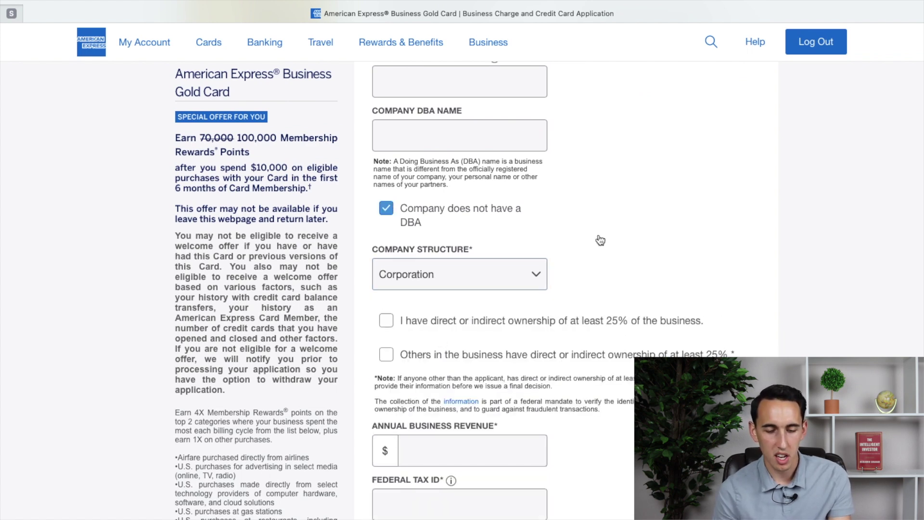
Declare that the applicant has direct or indirect ownership of at least 25% of the business
scroll(608, 238, down, 2)
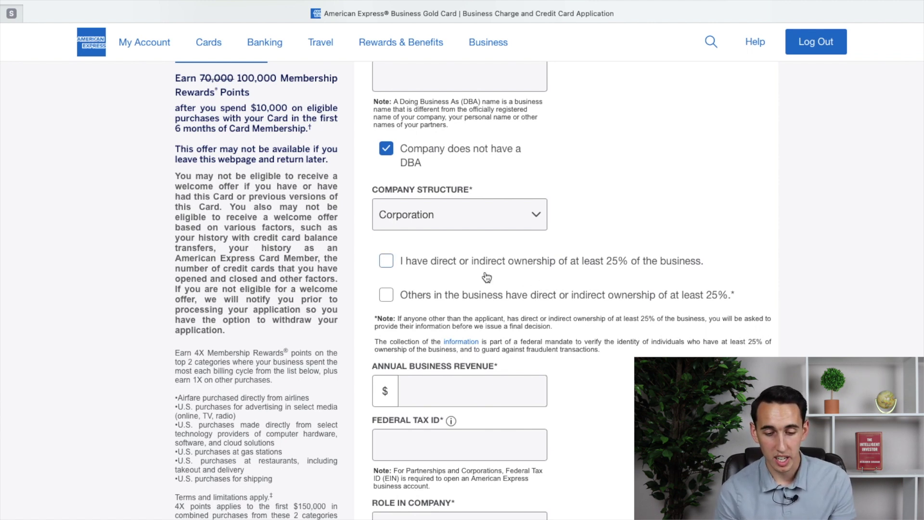
click(385, 263)
scroll(454, 291, down, 1)
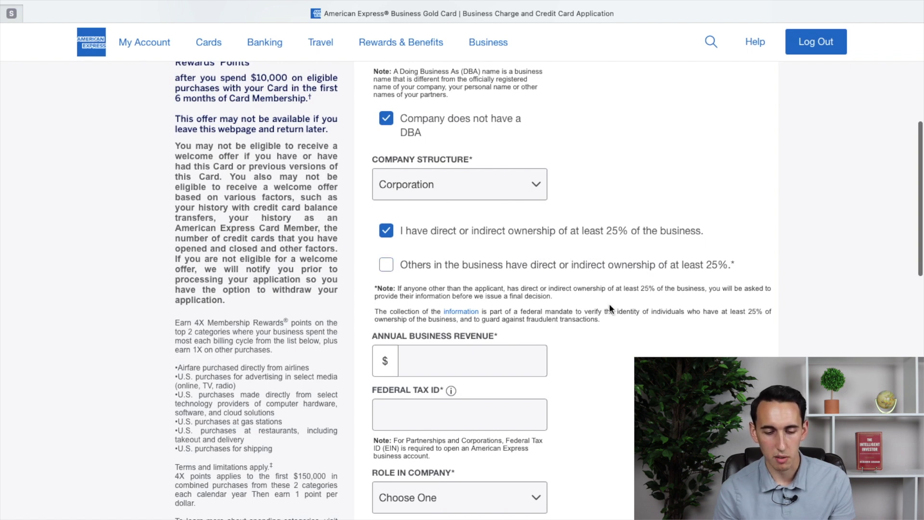
scroll(609, 306, down, 1)
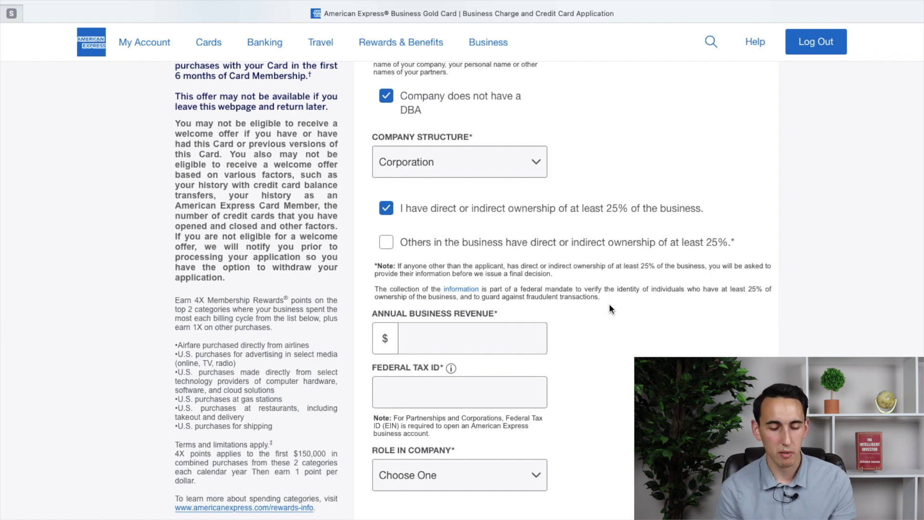
Review the remaining application fields for revenue, federal tax ID and company role, plus the terms and conditions
scroll(609, 308, down, 4)
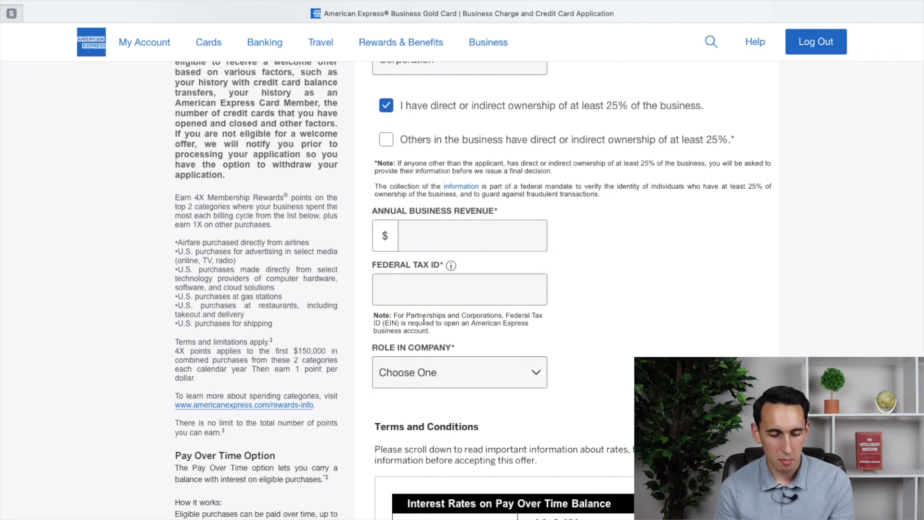
scroll(423, 319, down, 1)
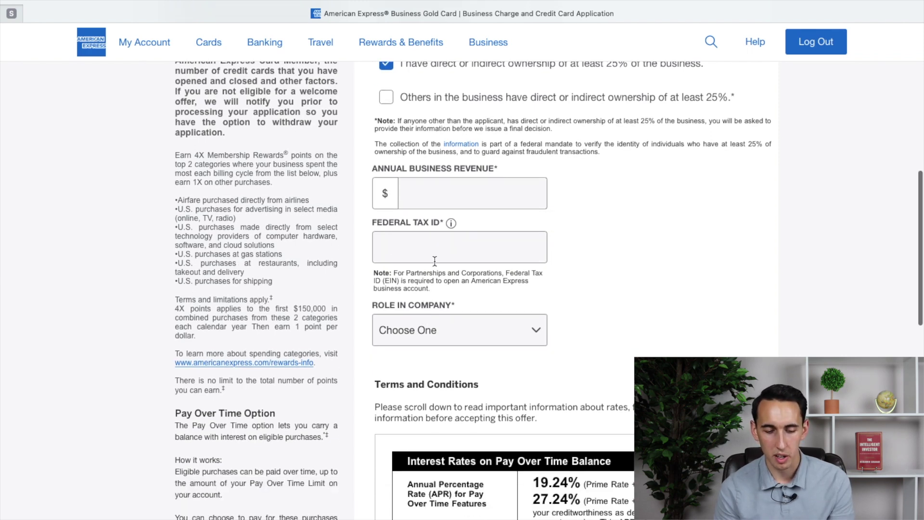
scroll(461, 264, down, 10)
scroll(461, 264, up, 7)
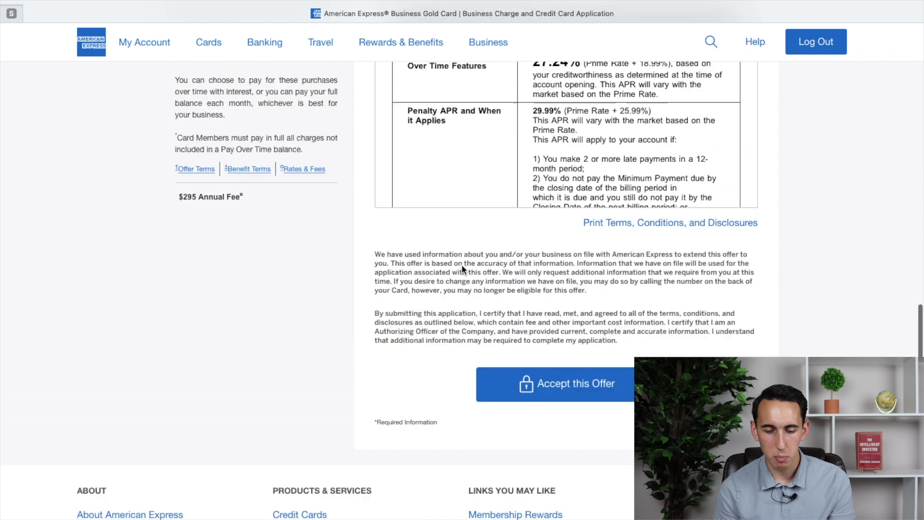
scroll(461, 268, up, 7)
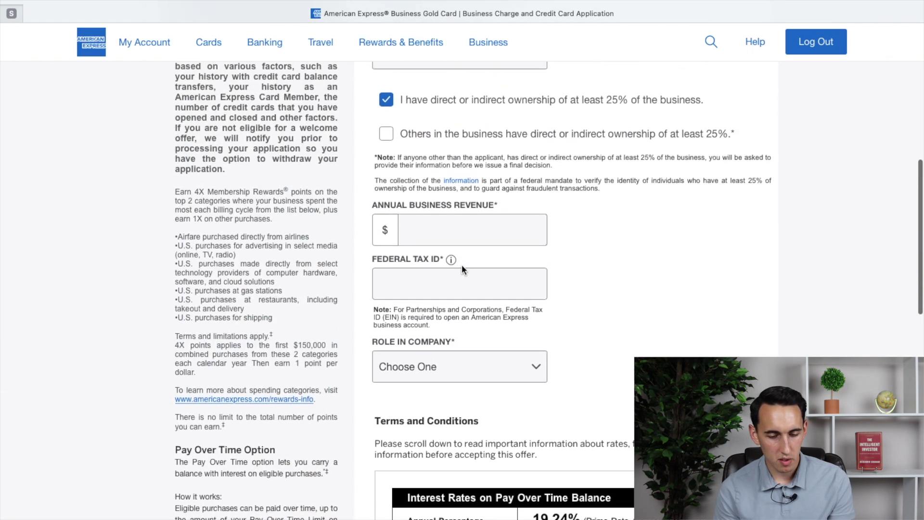
scroll(461, 264, up, 4)
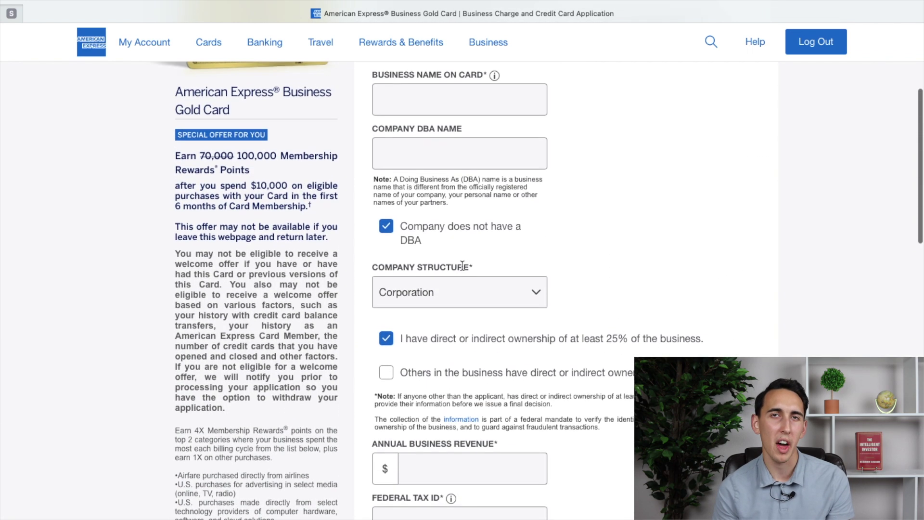
scroll(461, 264, up, 2)
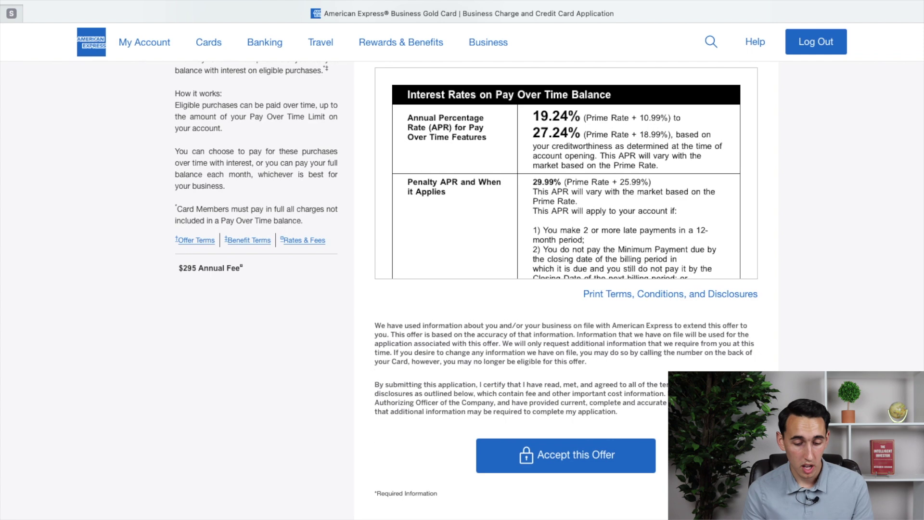
Submit the application by accepting the offer, and continue past the employee card page without adding any cards
click(642, 465)
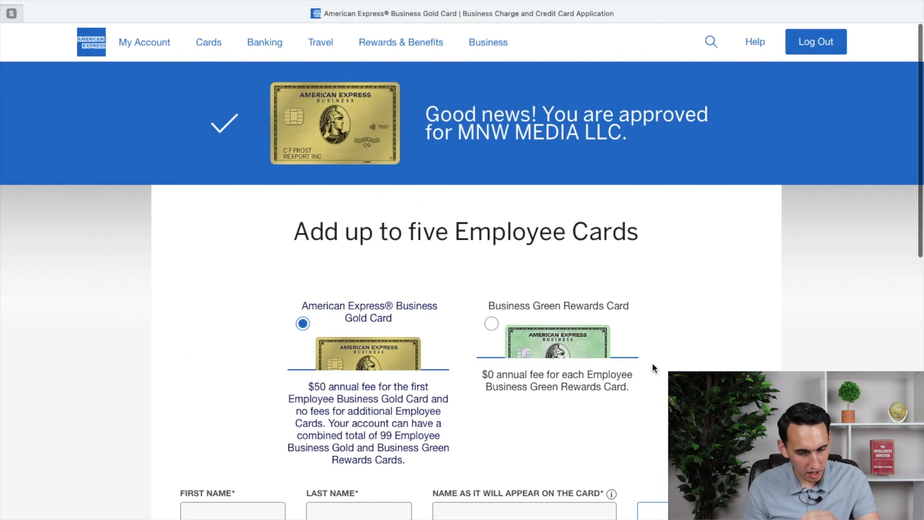
scroll(651, 368, down, 1)
scroll(653, 368, down, 3)
scroll(652, 367, down, 3)
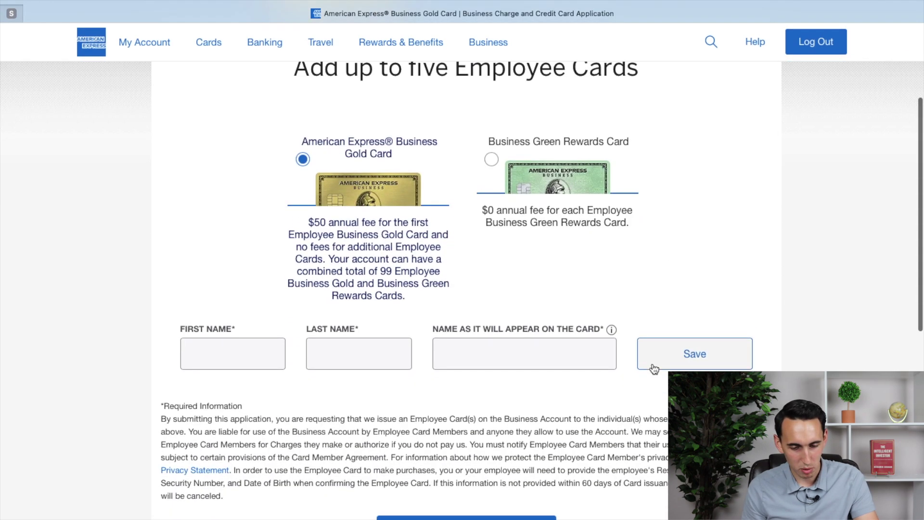
scroll(653, 368, up, 2)
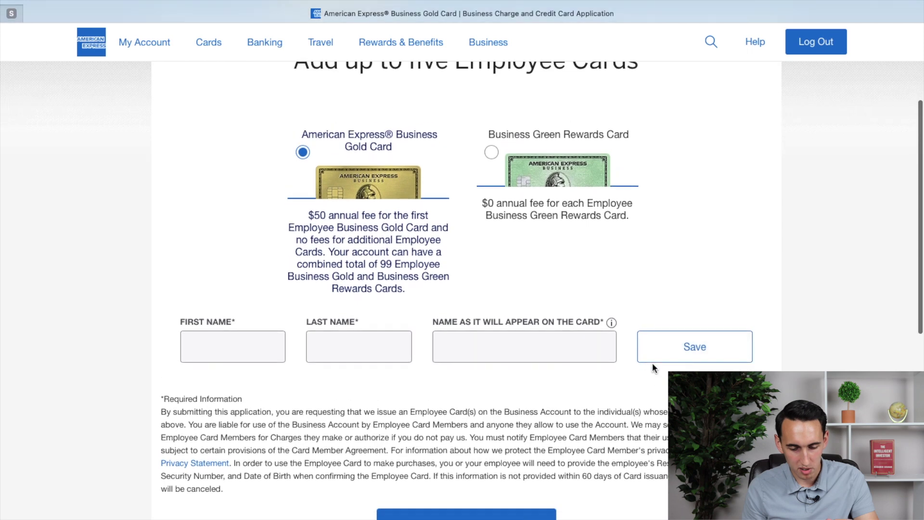
scroll(652, 368, down, 4)
click(551, 426)
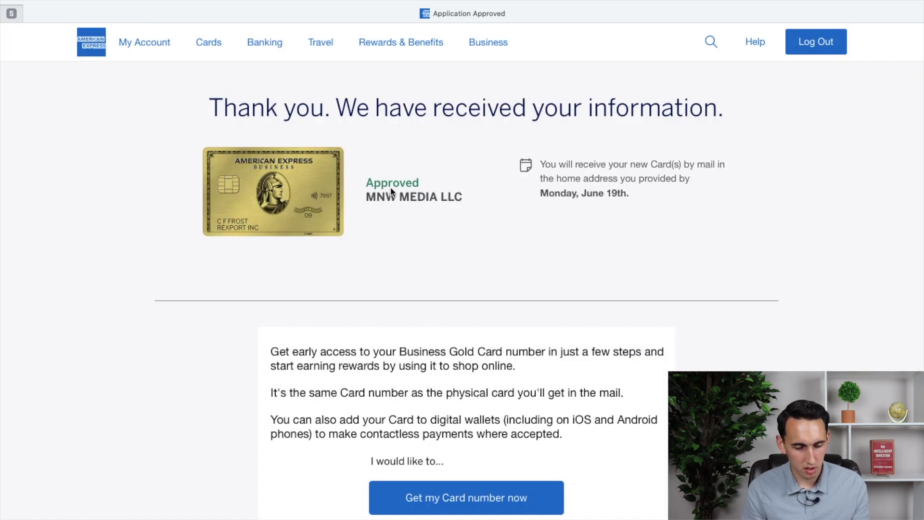
Review the application decision, the card delivery details and the options for receiving the card number
drag(365, 183, 427, 183)
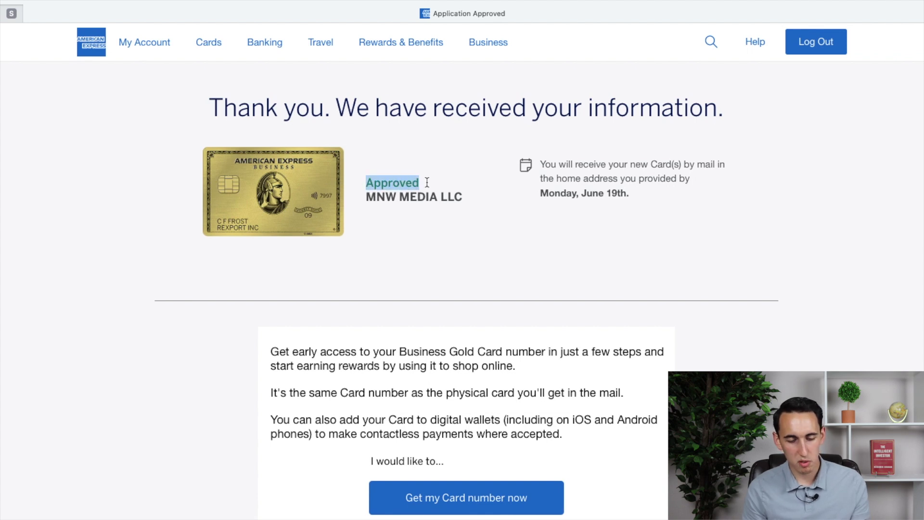
click(543, 329)
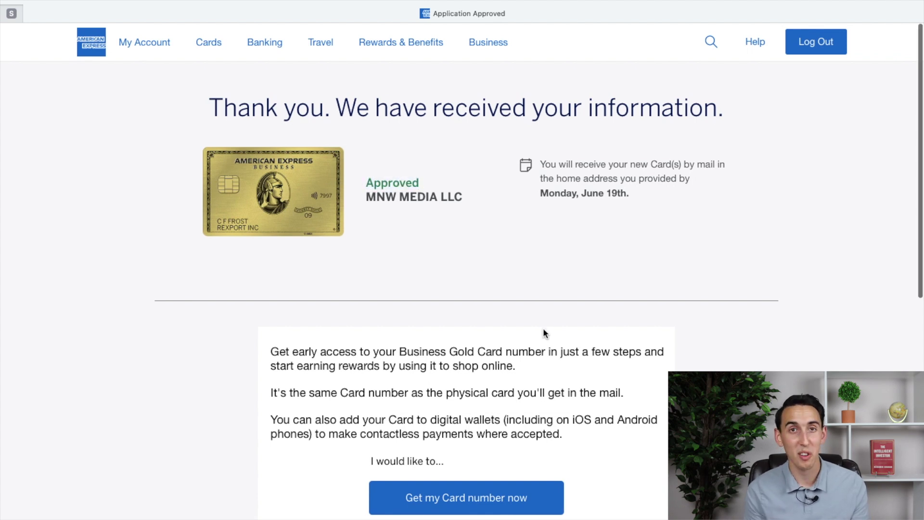
scroll(543, 330, down, 1)
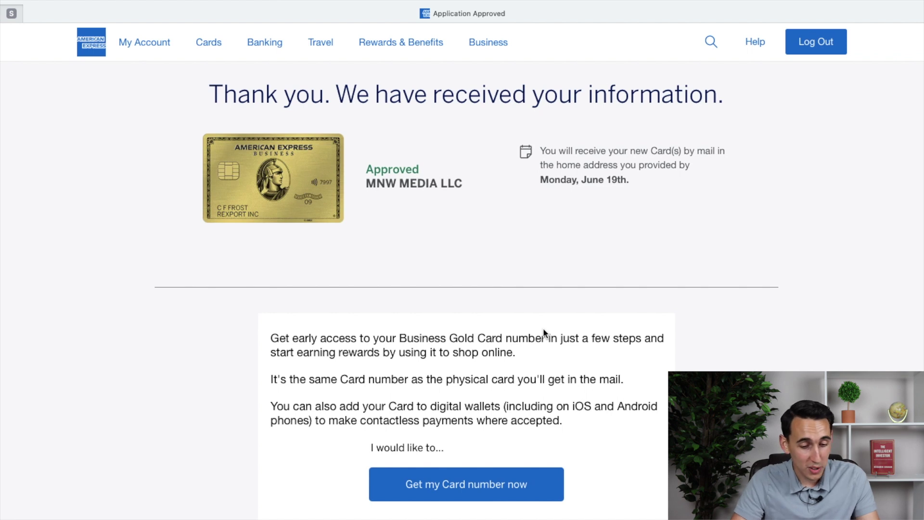
scroll(551, 306, down, 2)
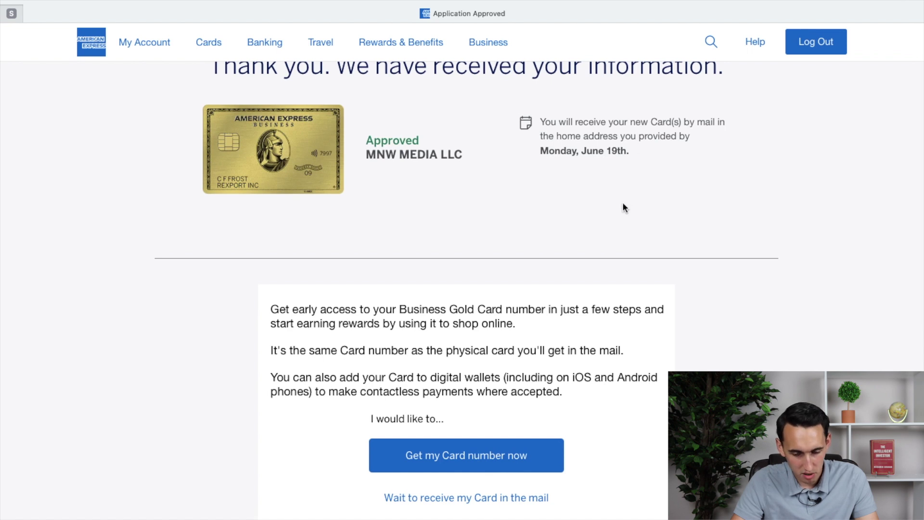
scroll(622, 203, down, 3)
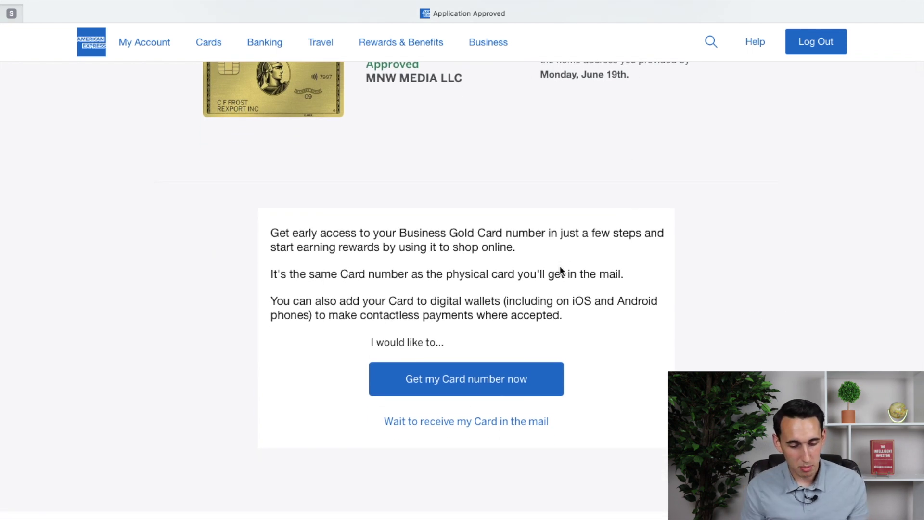